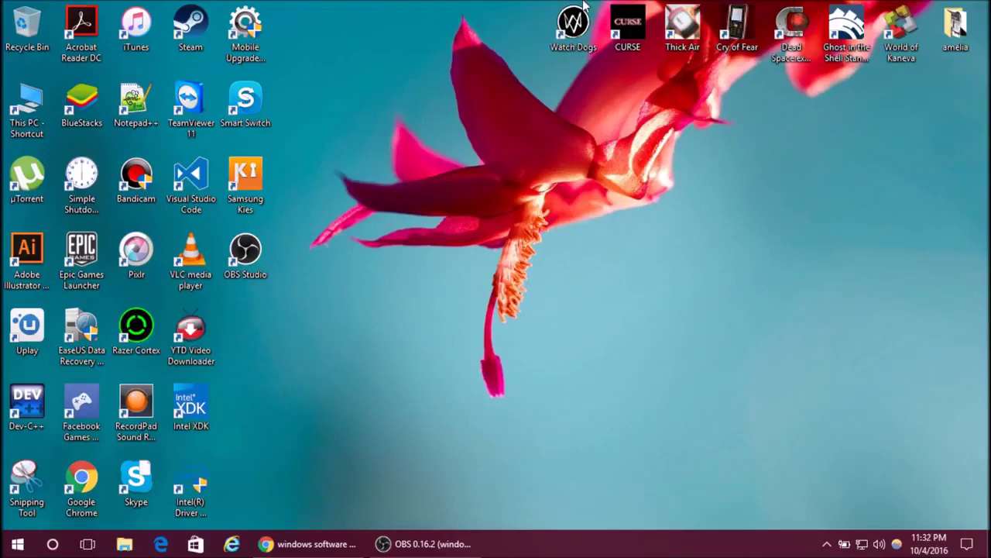
# Launch Watch Dogs from the desktop to check whether it starts, and dismiss the error message
pyautogui.doubleClick(573, 25)
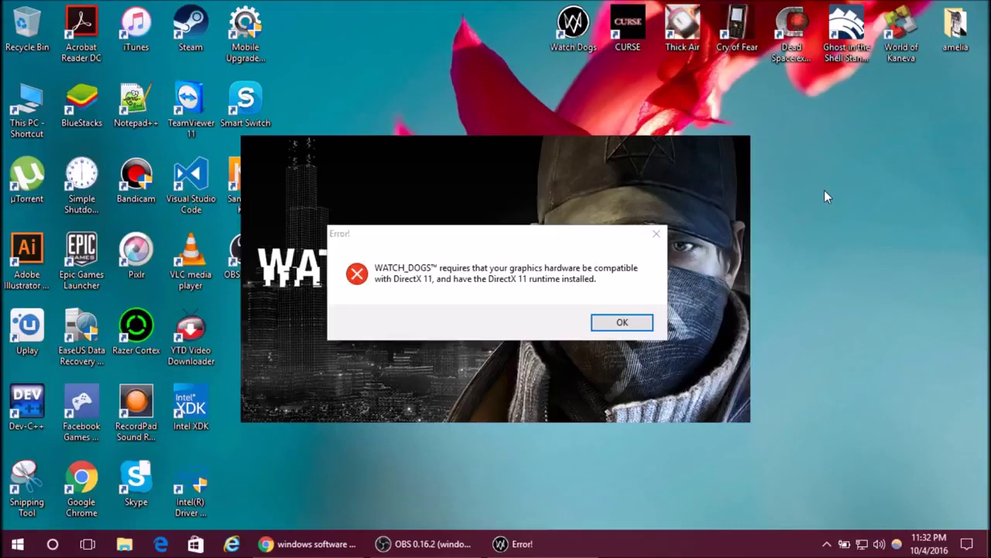
pyautogui.click(624, 322)
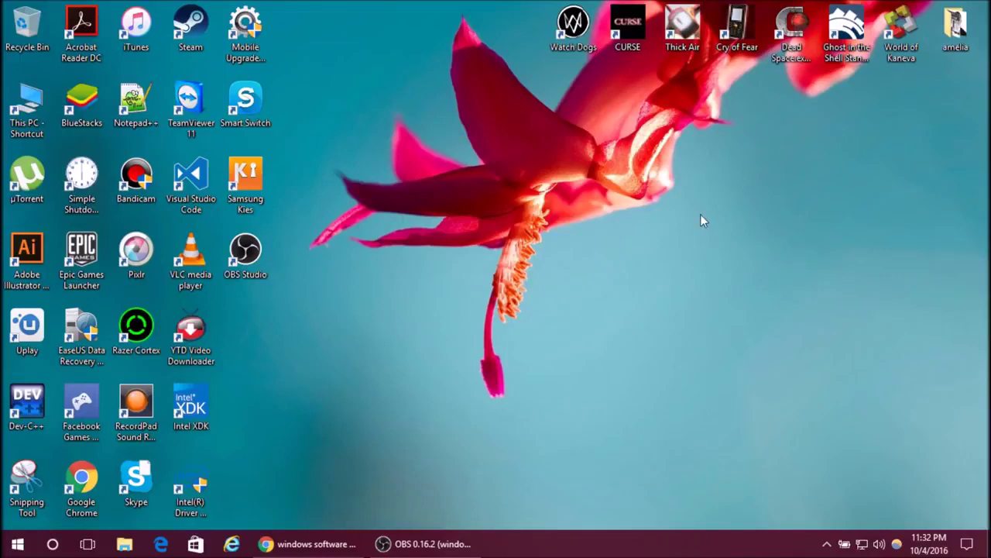
# Search Windows for dxcpl, open DirectX Properties and move its window toward the middle of the desktop
pyautogui.click(53, 544)
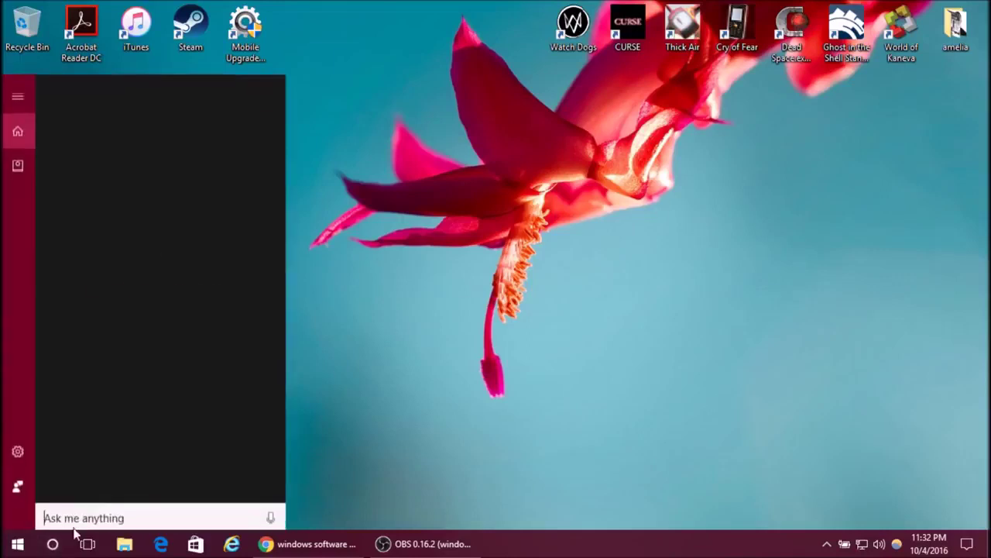
pyautogui.click(77, 516)
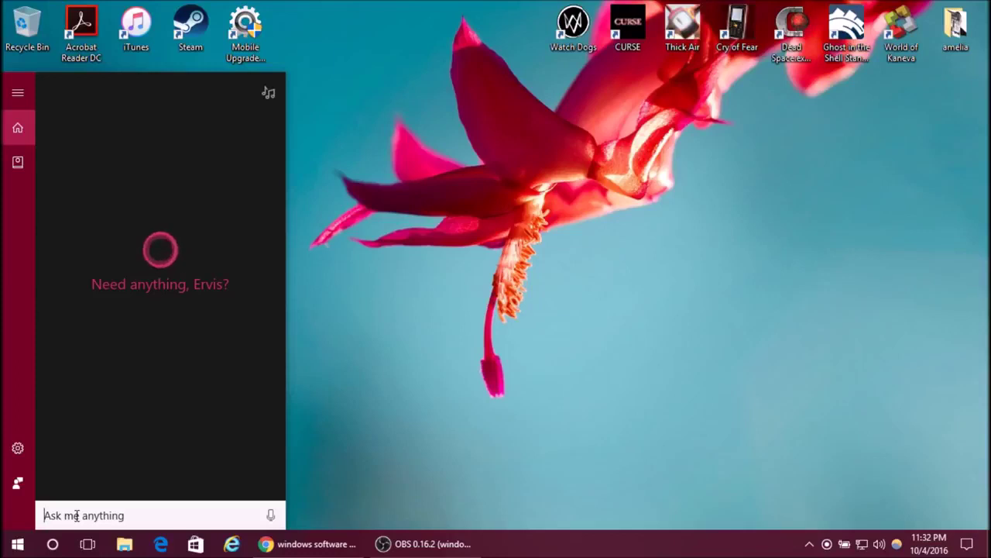
pyautogui.write('d')
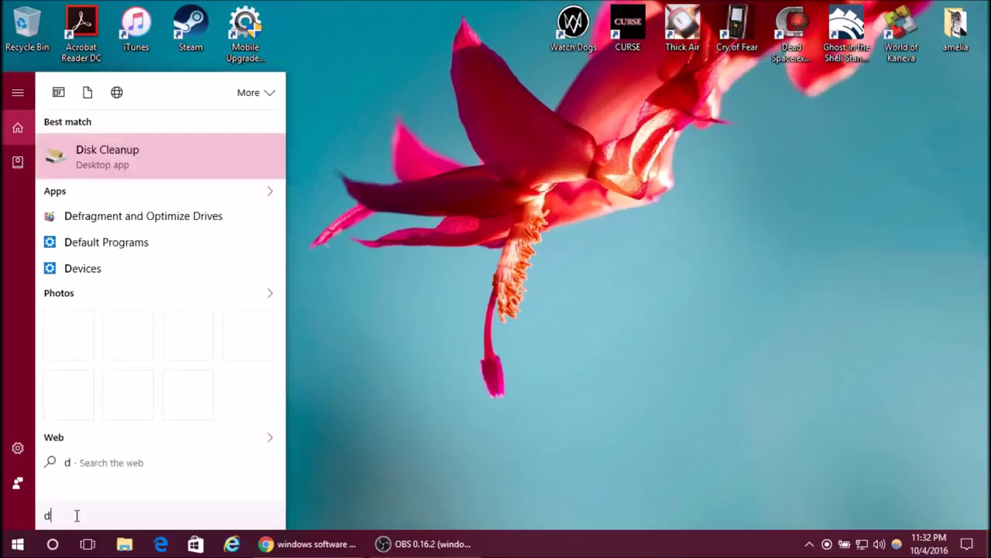
pyautogui.write('xcpl')
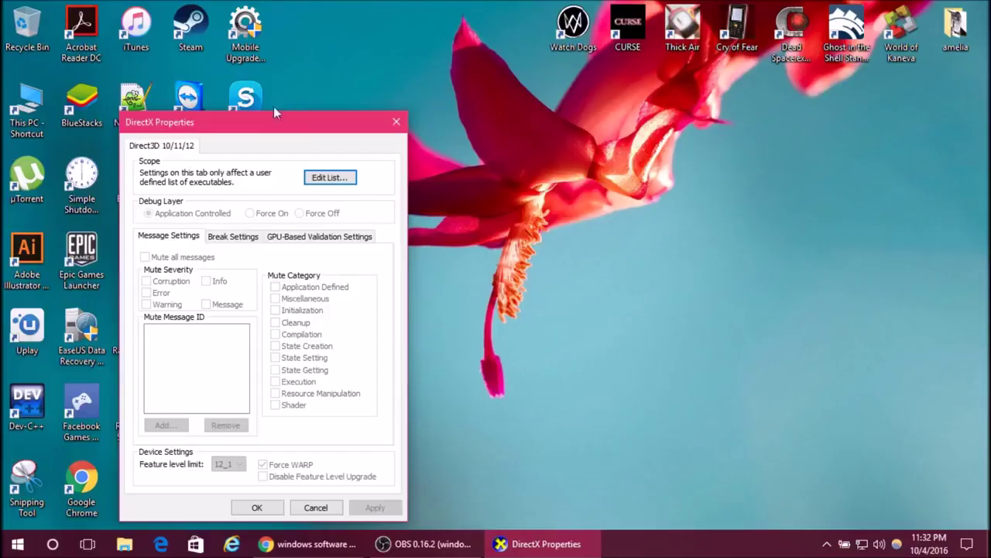
pyautogui.moveTo(272, 51); pyautogui.dragTo(468, 94)
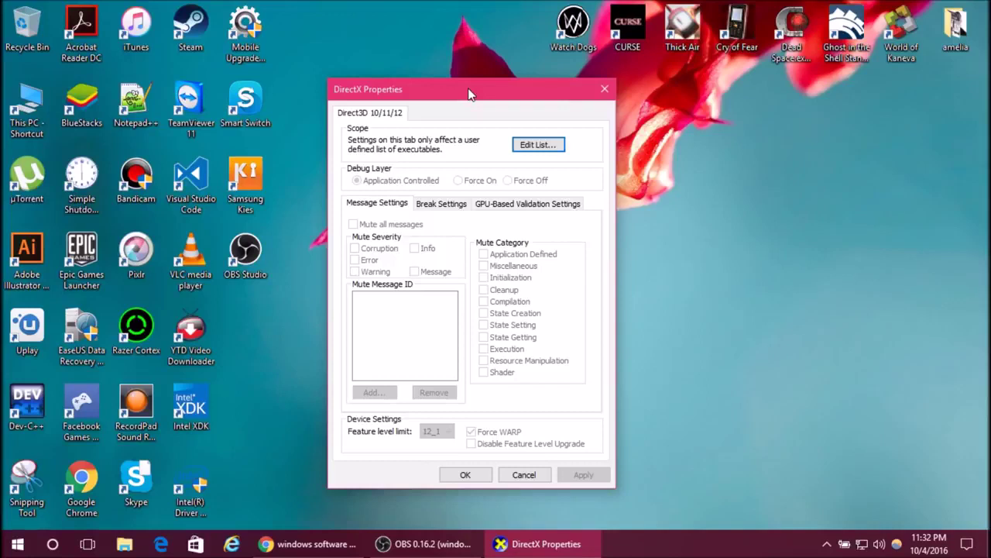
# Add watch_dogs.exe from the Watch Dogs bin folder to the Direct3D 10/11/12 executable list and accept the list
pyautogui.click(542, 147)
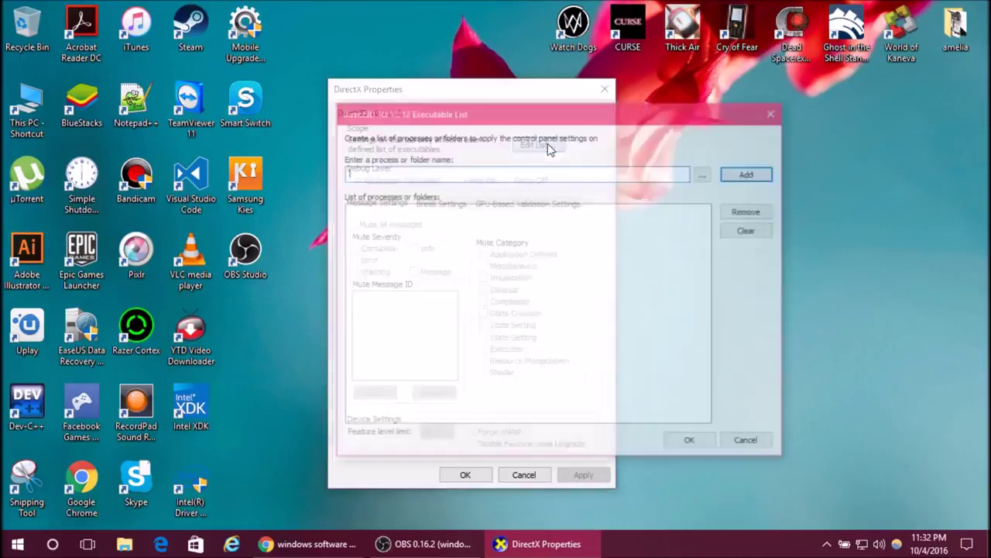
pyautogui.click(705, 174)
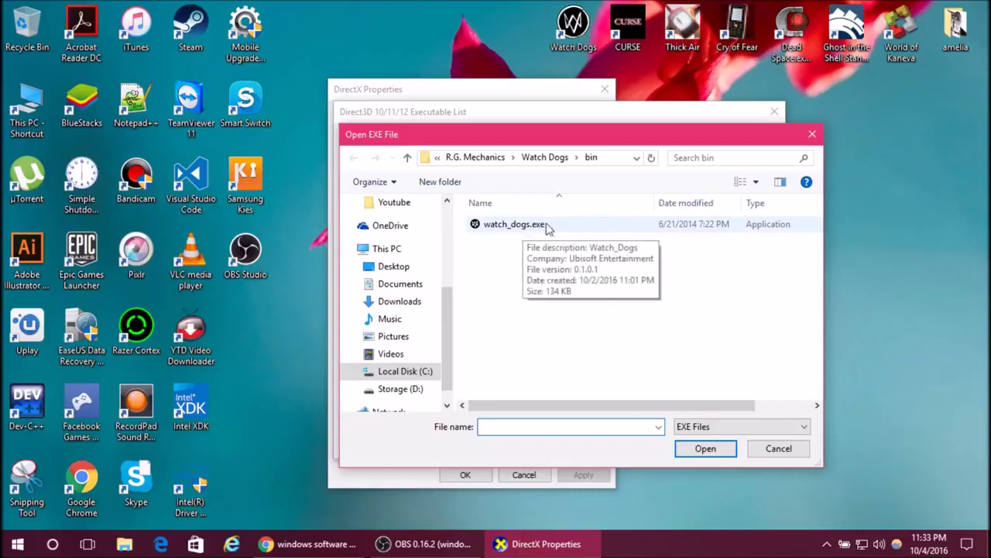
pyautogui.click(526, 226)
pyautogui.click(705, 448)
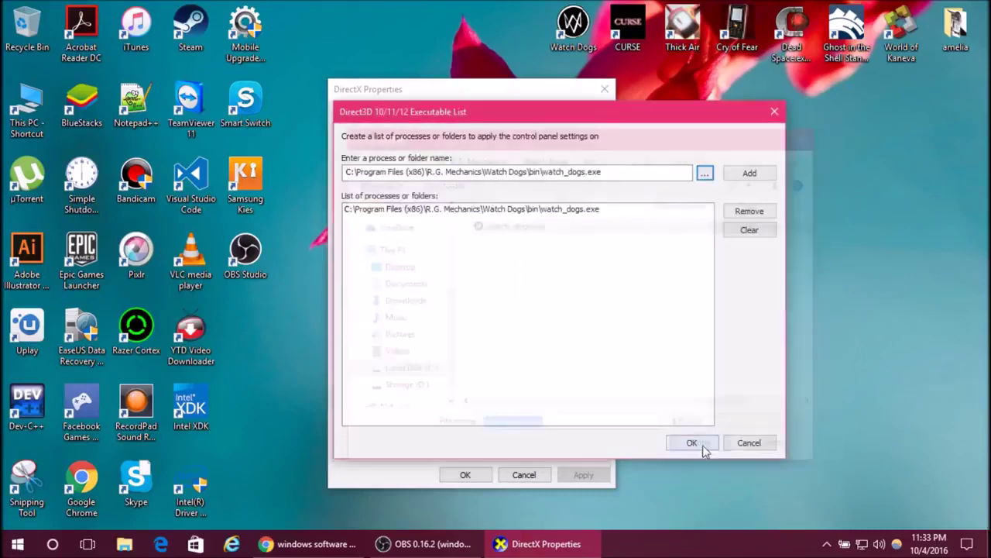
pyautogui.click(453, 217)
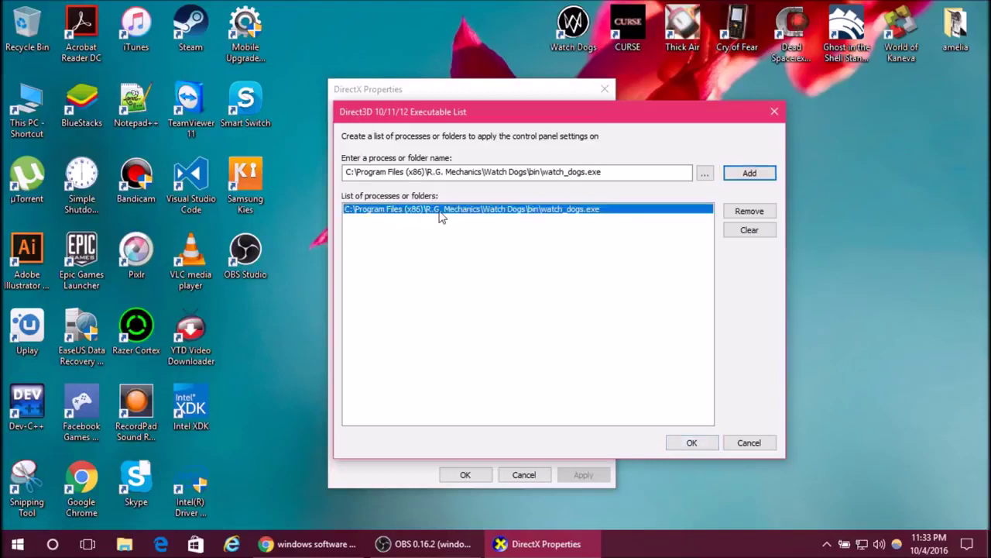
pyautogui.click(690, 442)
# Examine the available feature level limits in the device settings without changing the selection
pyautogui.moveTo(491, 89); pyautogui.dragTo(556, 58)
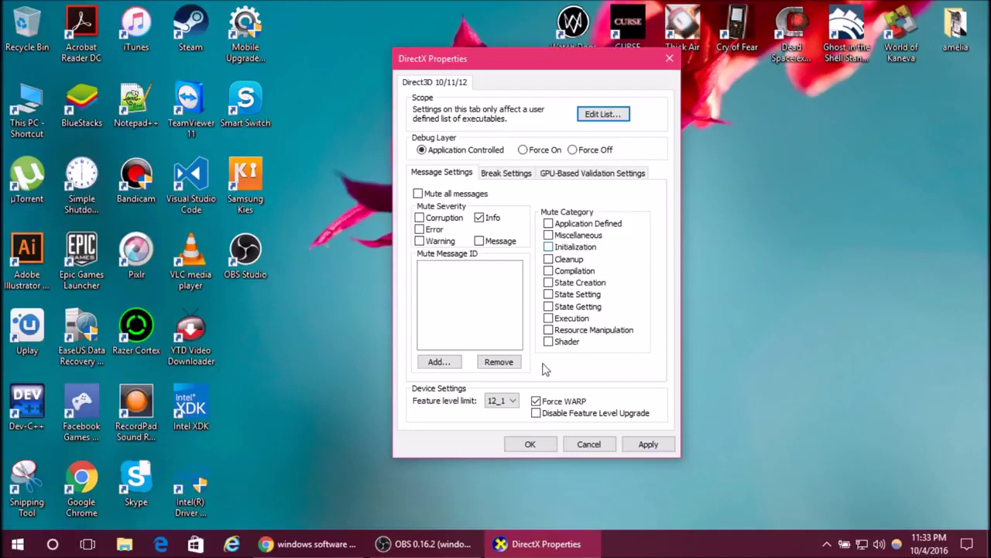
pyautogui.click(510, 401)
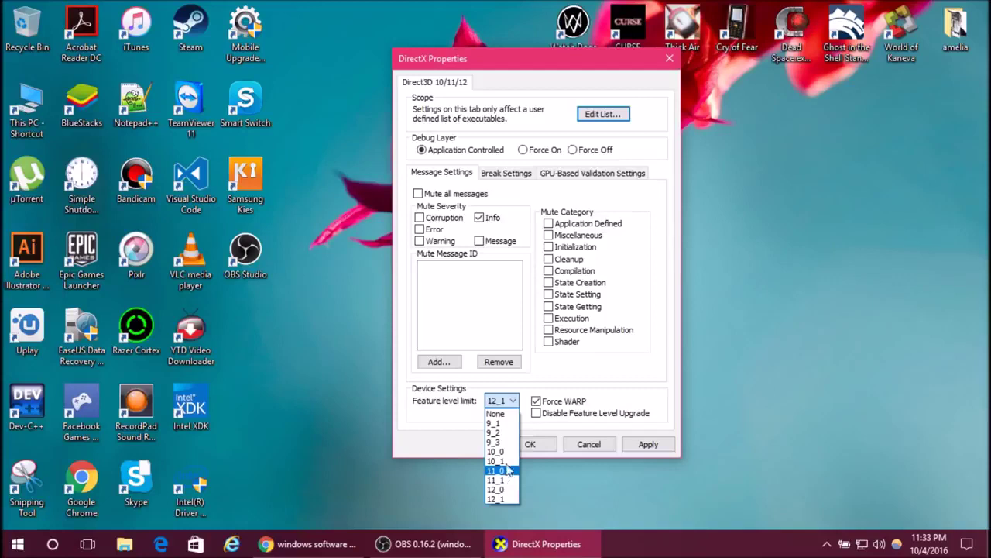
pyautogui.click(513, 403)
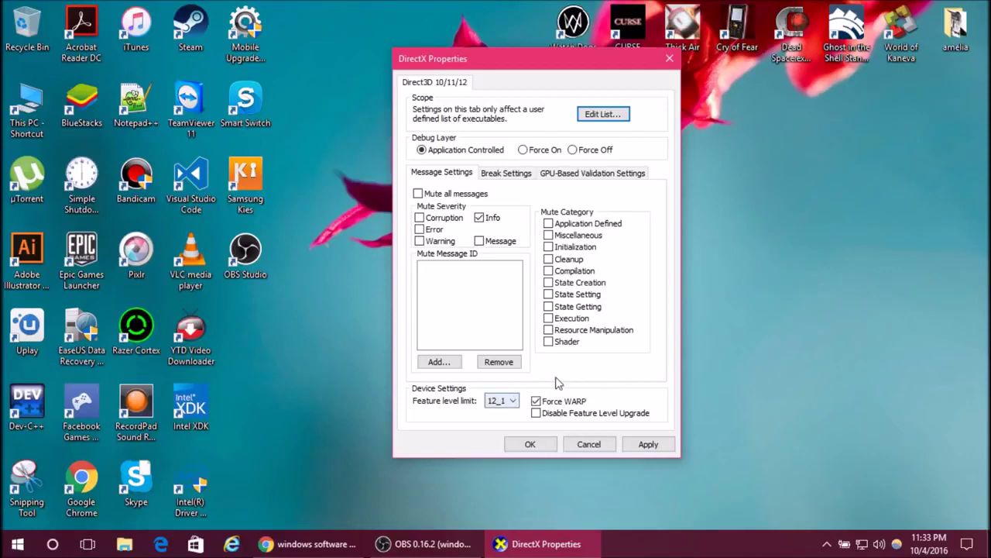
pyautogui.click(511, 401)
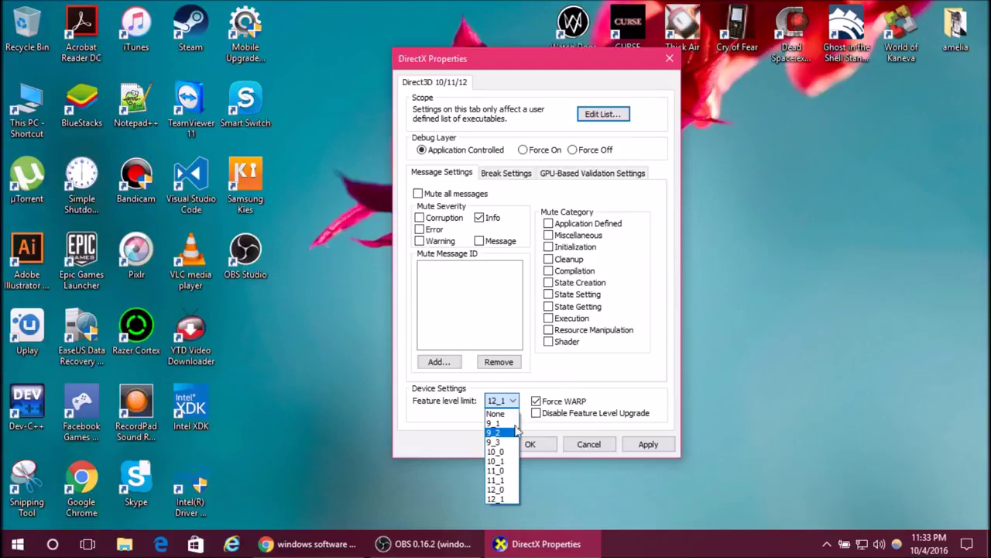
pyautogui.click(599, 359)
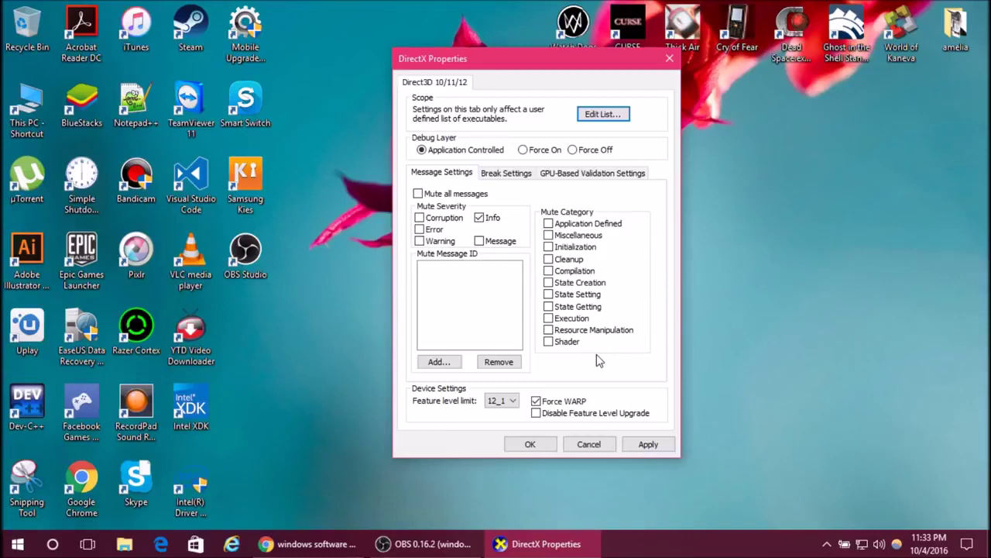
# Switch to Chrome and view Microsoft's Windows 10 SDK download page from the search results, then return to DirectX Properties
pyautogui.click(310, 544)
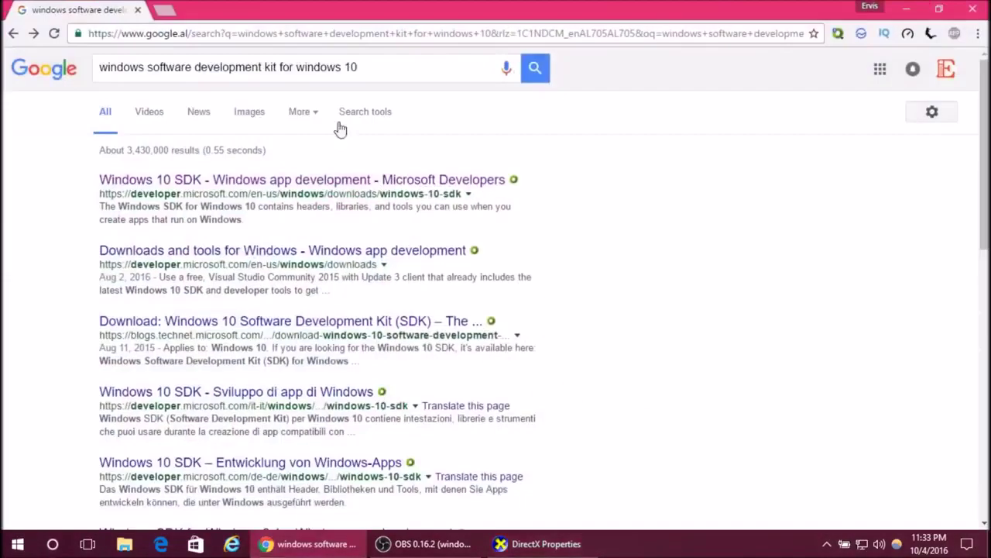
pyautogui.click(395, 69)
pyautogui.tripleClick(396, 69)
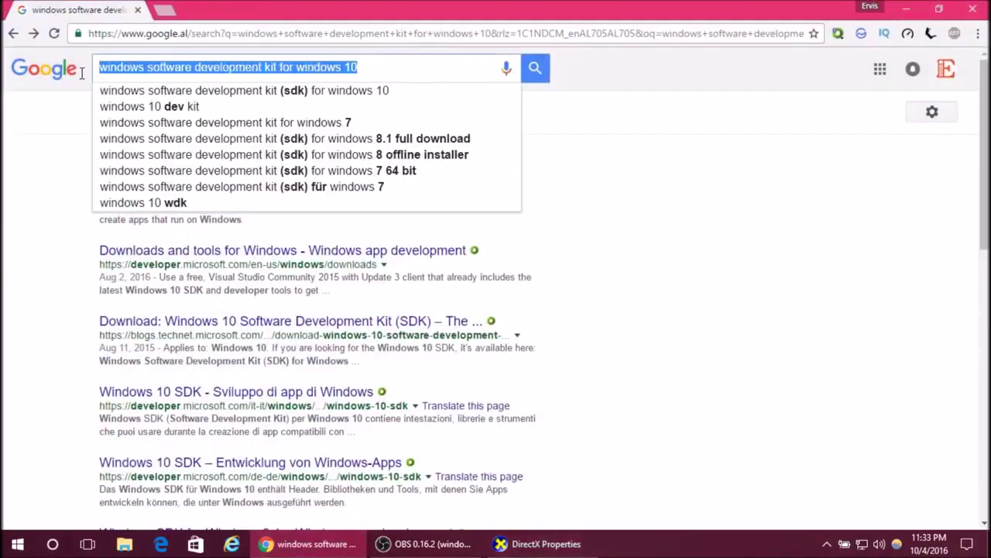
pyautogui.click(752, 161)
pyautogui.click(232, 186)
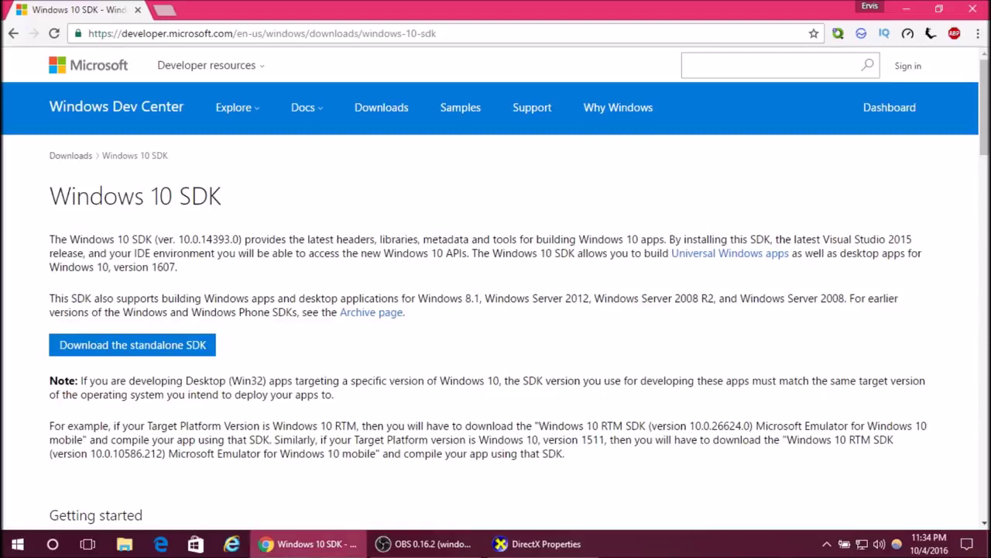
pyautogui.click(310, 544)
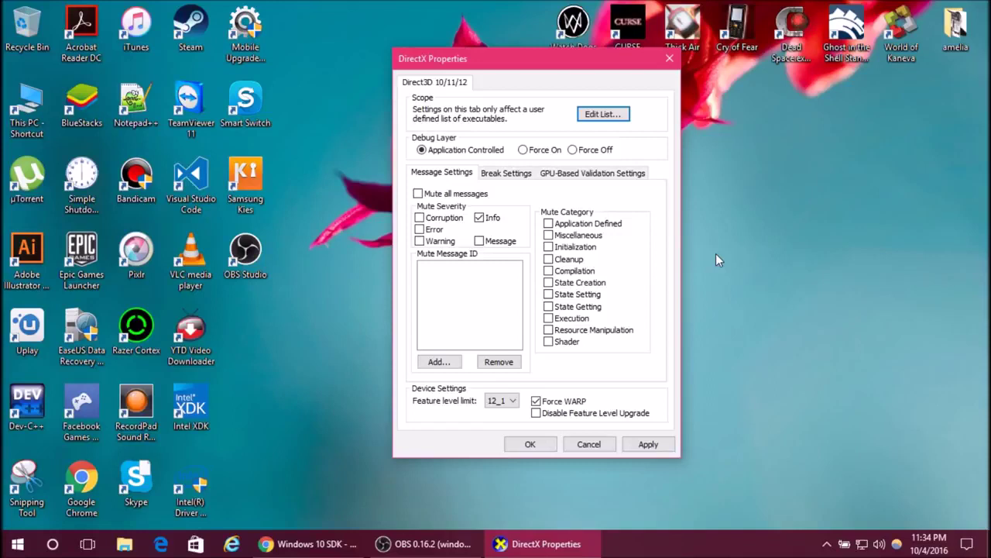
# Leave Force WARP enabled, apply the DirectX settings for the listed executable and close DirectX Properties
pyautogui.moveTo(534, 71); pyautogui.dragTo(454, 54)
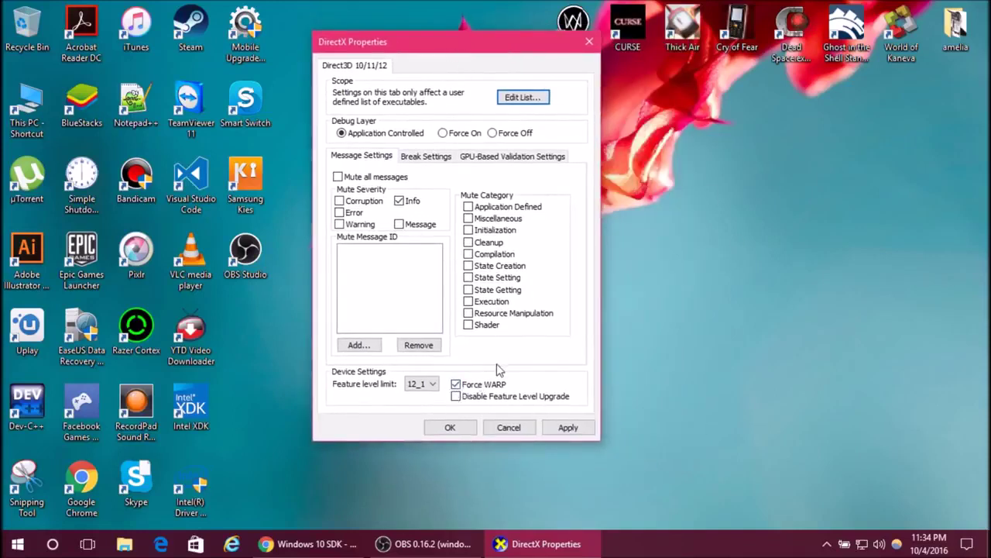
pyautogui.click(462, 391)
pyautogui.click(462, 390)
pyautogui.click(569, 428)
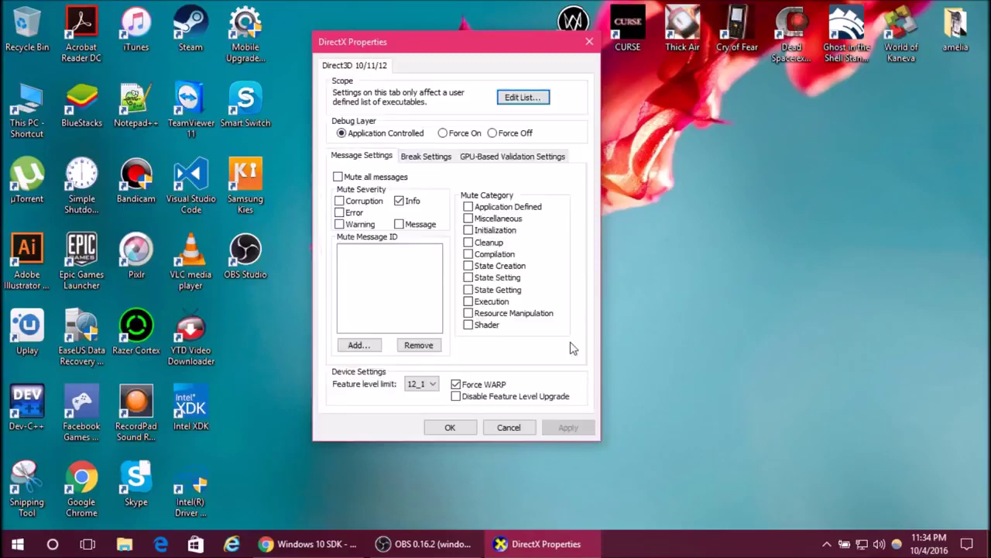
pyautogui.click(454, 428)
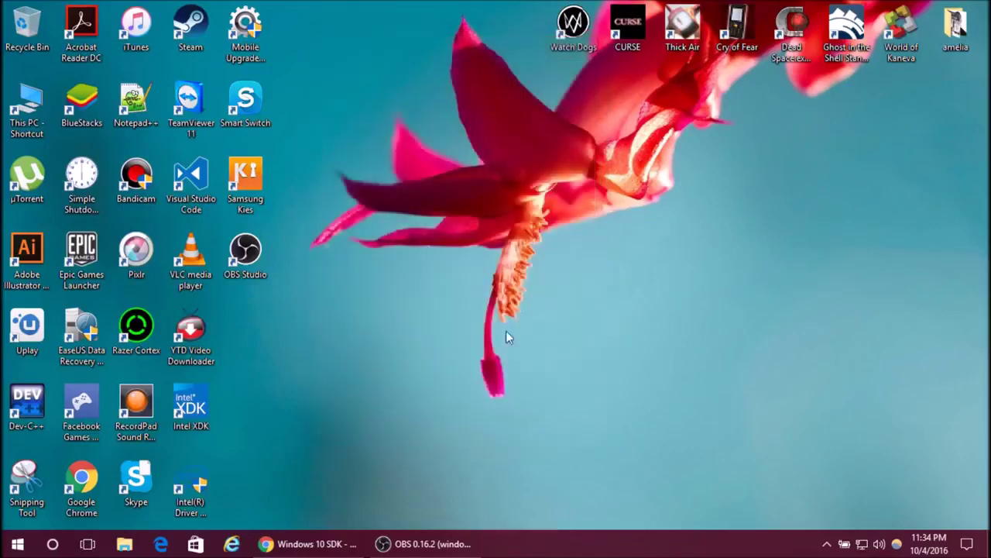
# Refresh the desktop and launch Watch Dogs again with the applied DirectX settings
pyautogui.rightClick(530, 175)
pyautogui.click(555, 215)
pyautogui.doubleClick(586, 31)
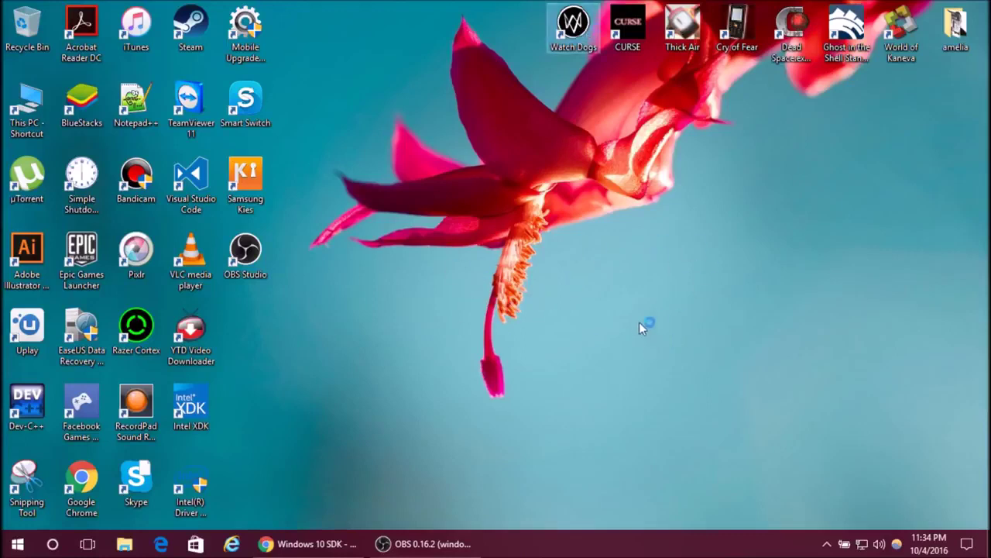